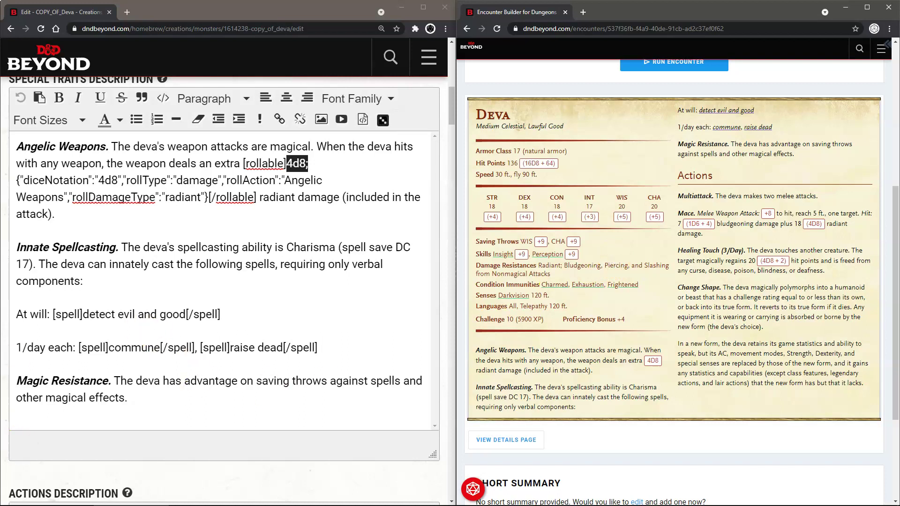
# Step: Roll the Angelic Weapons 4D8 damage from the Deva stat block in the encounter
pyautogui.scroll(-7, 255, 338)
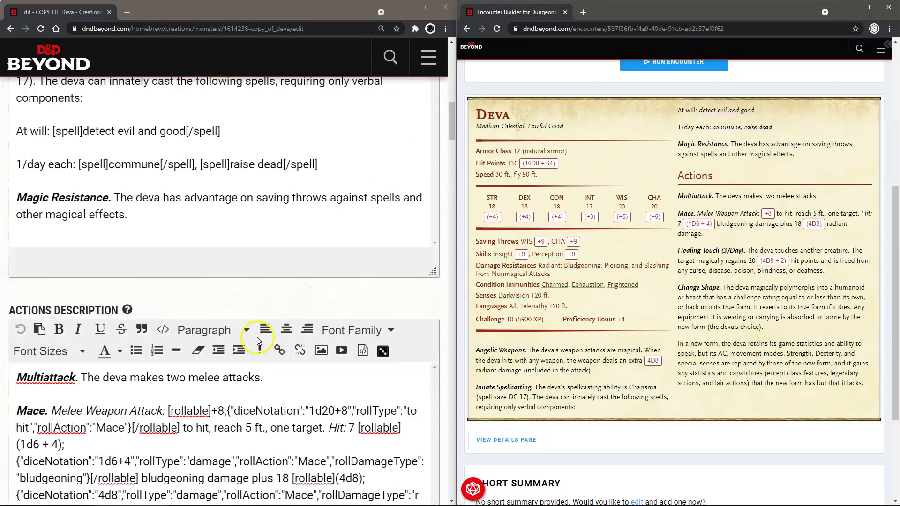
pyautogui.scroll(8, 233, 331)
pyautogui.scroll(1, 233, 330)
pyautogui.scroll(-1, 145, 305)
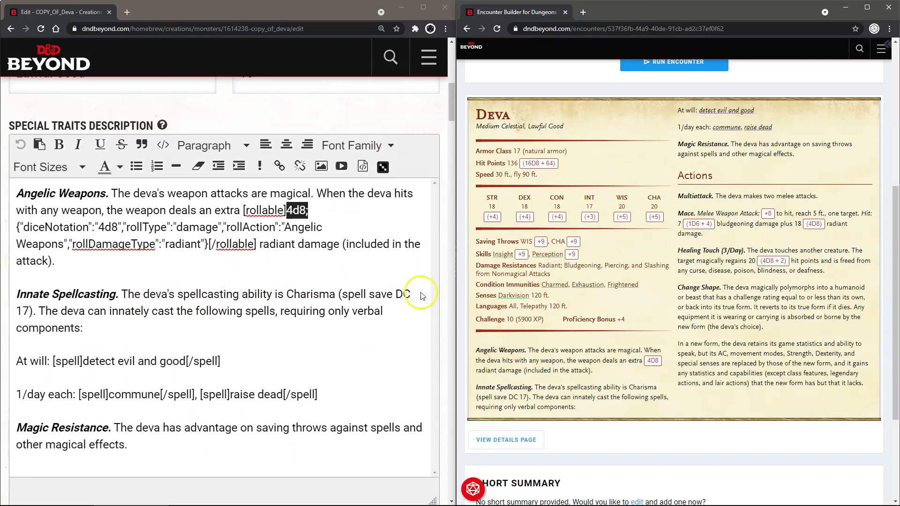
pyautogui.click(368, 216)
pyautogui.click(323, 227)
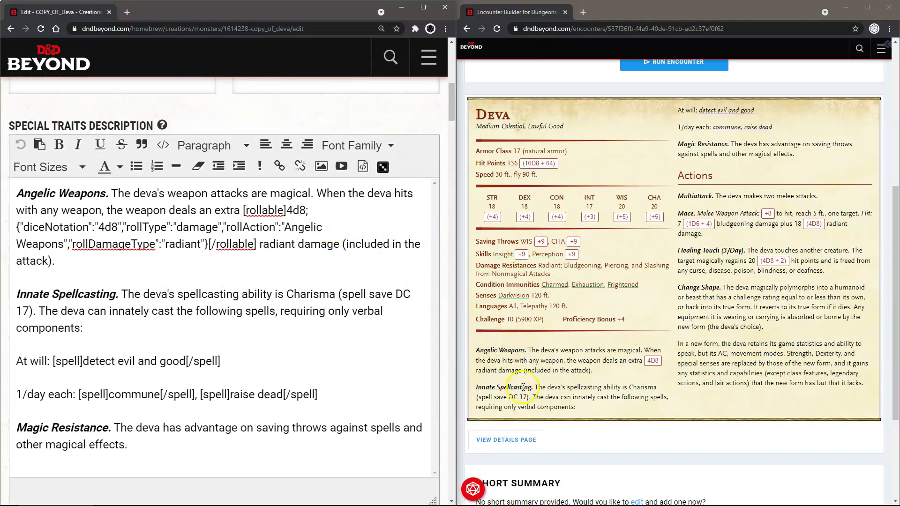
pyautogui.moveTo(478, 352); pyautogui.dragTo(514, 359)
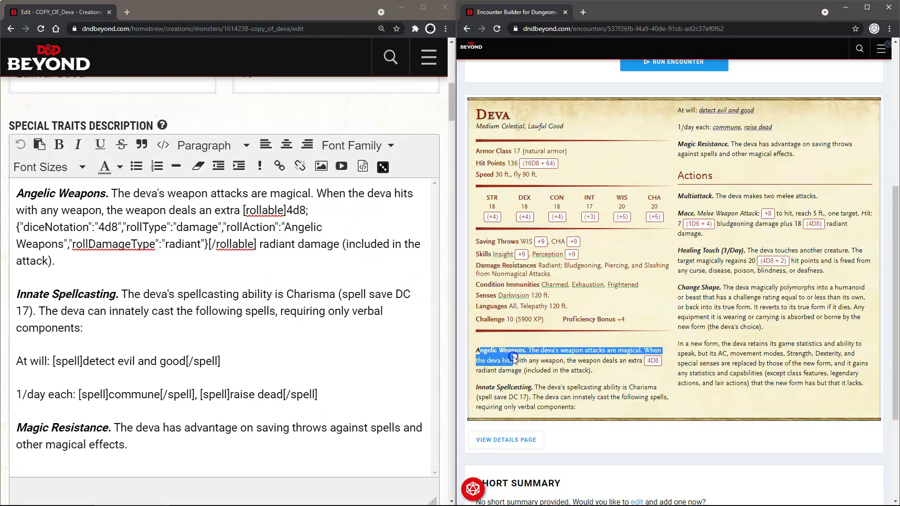
pyautogui.click(514, 358)
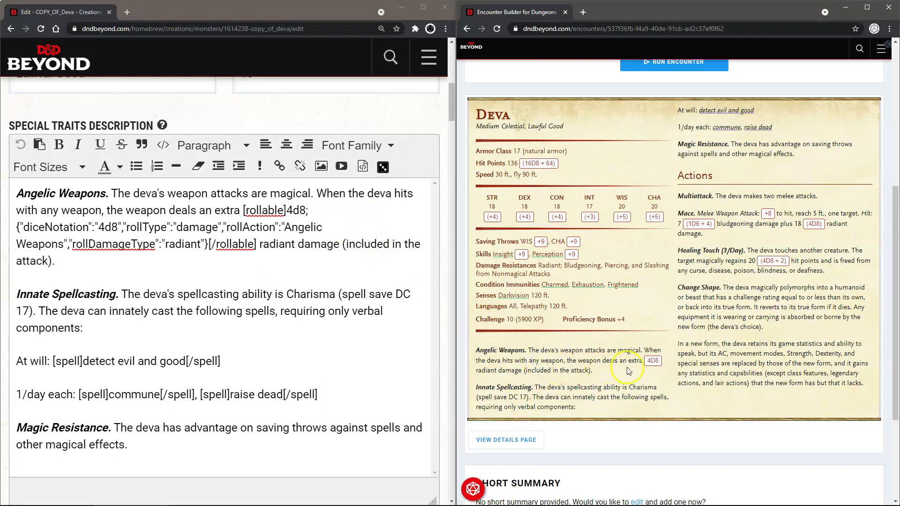
pyautogui.click(651, 361)
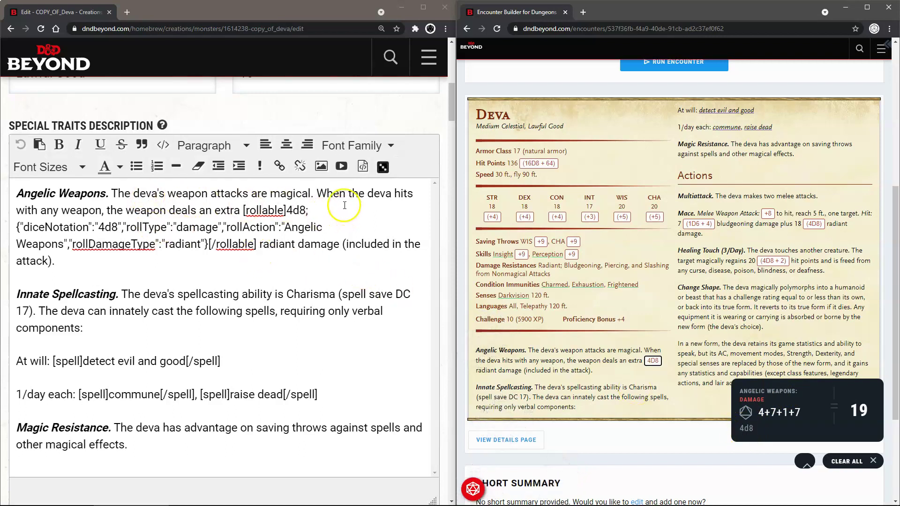
# Step: Examine the full rollable tag in the Angelic Weapons trait and its 4d8 display text
pyautogui.click(242, 207)
pyautogui.moveTo(242, 208); pyautogui.dragTo(257, 243)
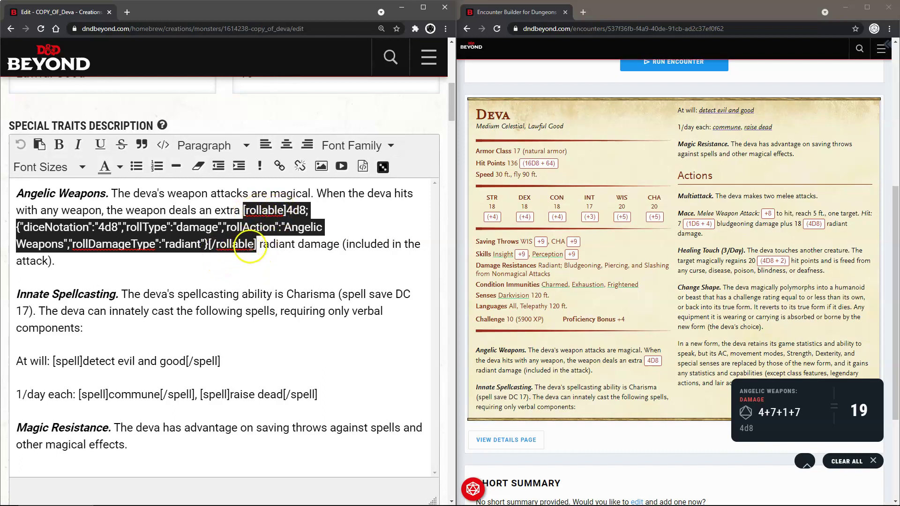
pyautogui.click(337, 211)
pyautogui.moveTo(286, 209); pyautogui.dragTo(293, 209)
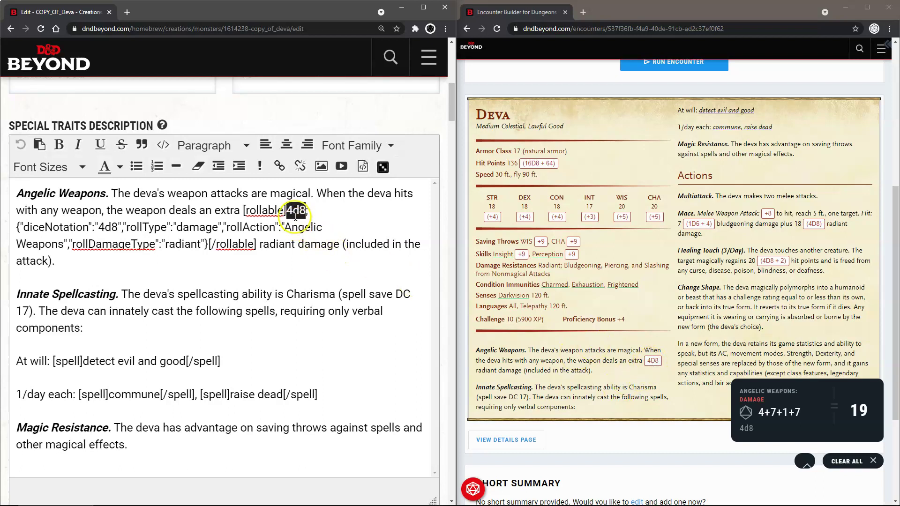
pyautogui.click(323, 211)
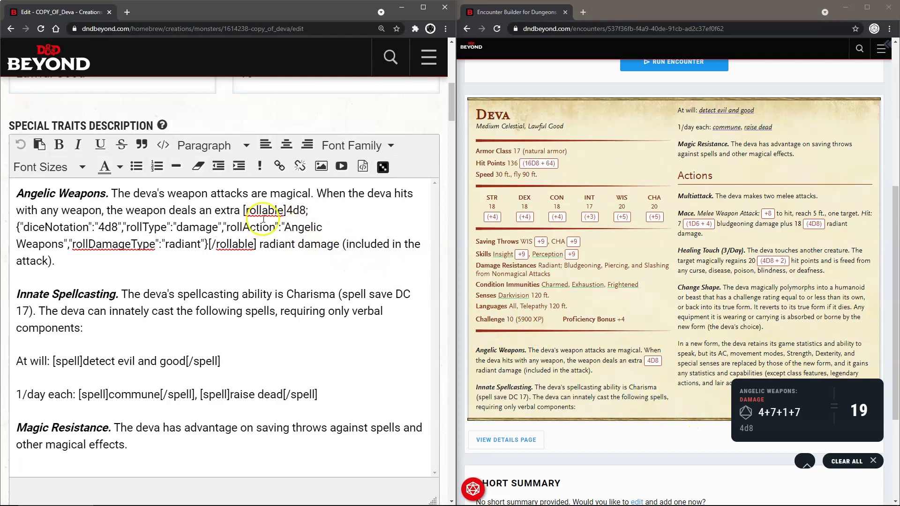
# Step: Examine the diceNotation, rollType, rollAction and rollDamageType parameters of the Angelic Weapons rollable tag
pyautogui.click(100, 229)
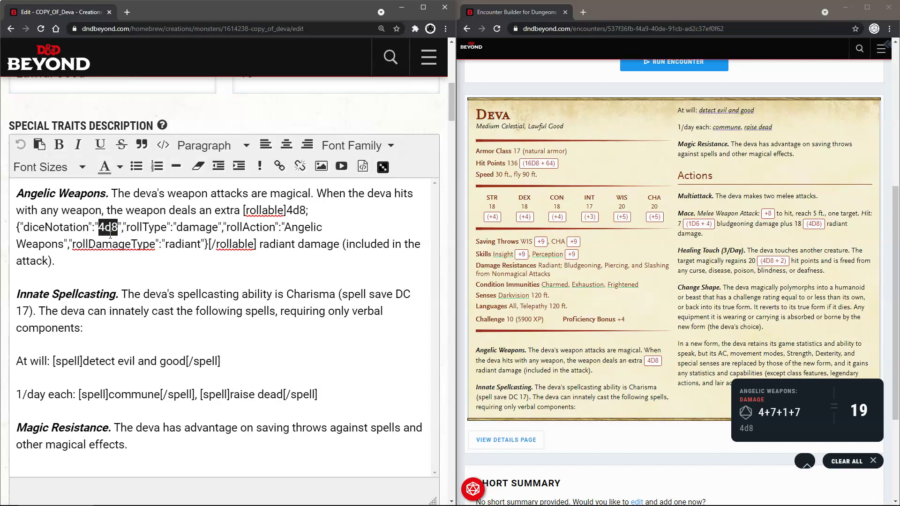
pyautogui.moveTo(23, 228); pyautogui.dragTo(89, 231)
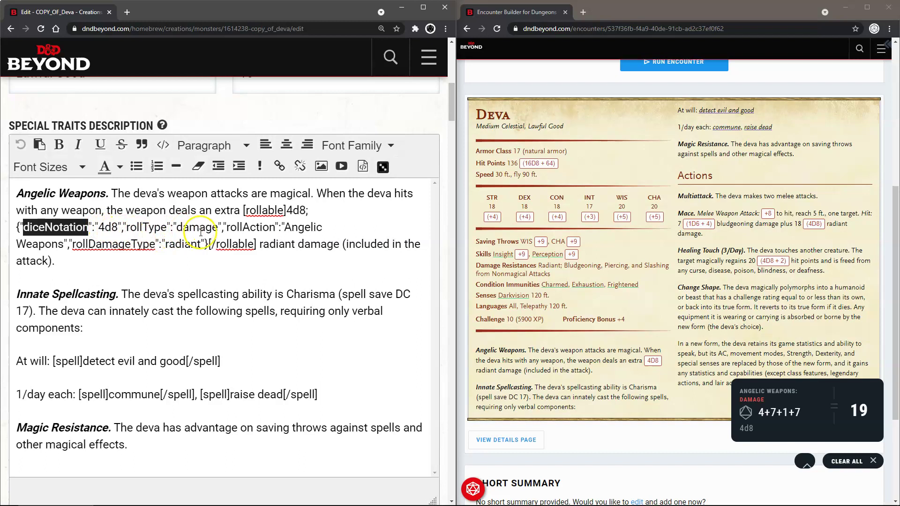
pyautogui.moveTo(98, 228); pyautogui.dragTo(110, 229)
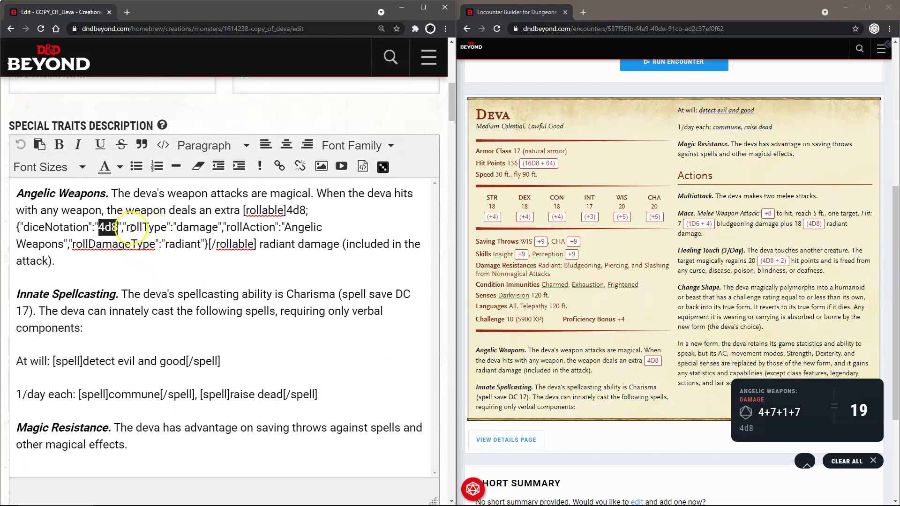
pyautogui.moveTo(130, 229); pyautogui.dragTo(224, 232)
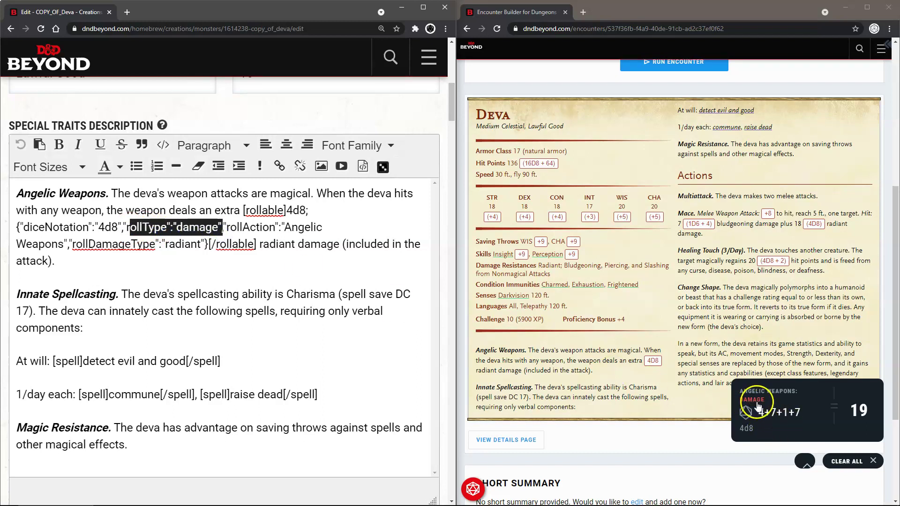
pyautogui.moveTo(227, 230); pyautogui.dragTo(64, 243)
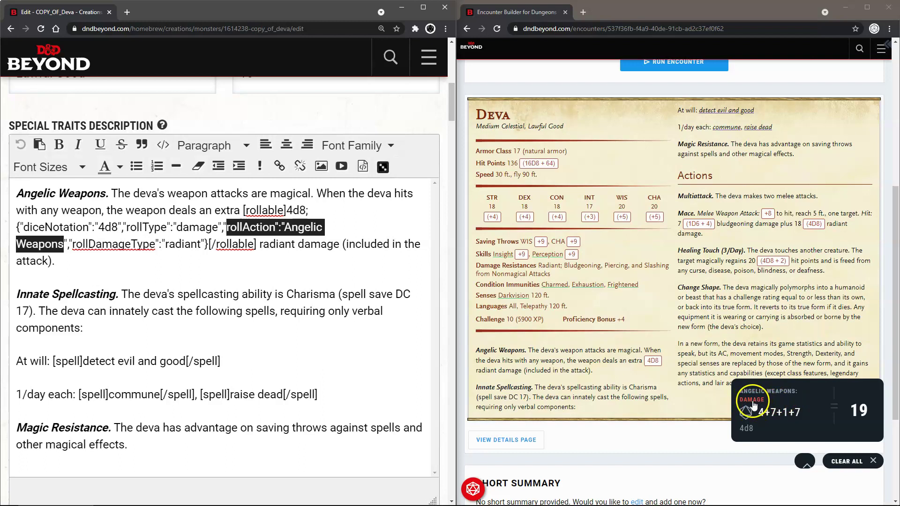
pyautogui.moveTo(127, 227); pyautogui.dragTo(213, 231)
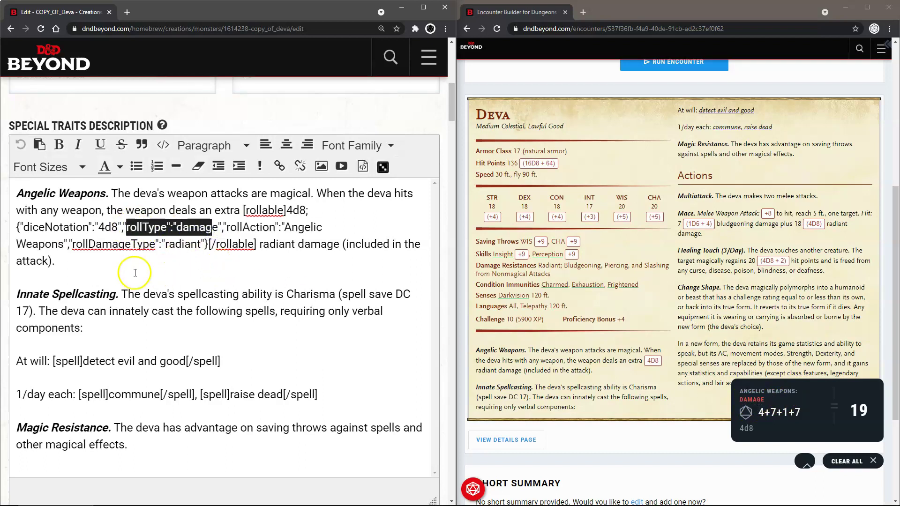
pyautogui.moveTo(71, 243); pyautogui.dragTo(200, 248)
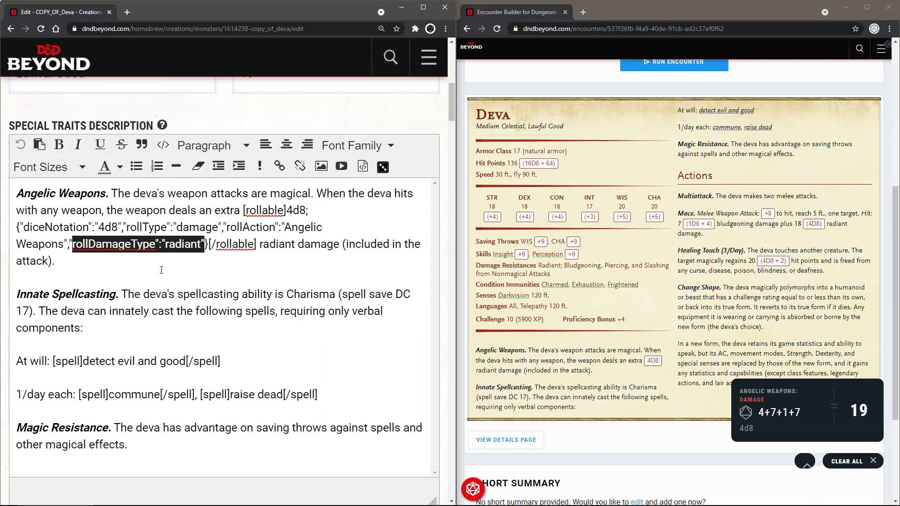
pyautogui.click(217, 283)
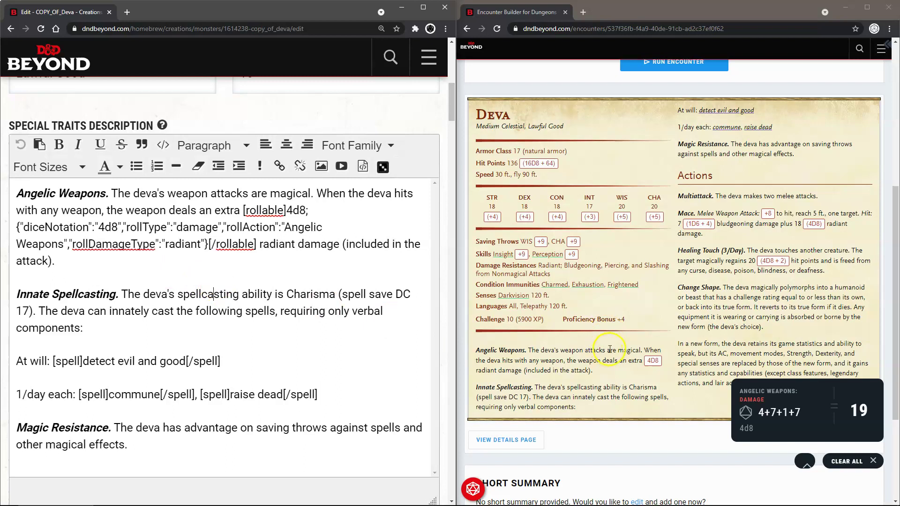
# Step: Examine the Mace to-hit rollable tag in the Actions description, including its diceNotation value
pyautogui.scroll(-10, 241, 335)
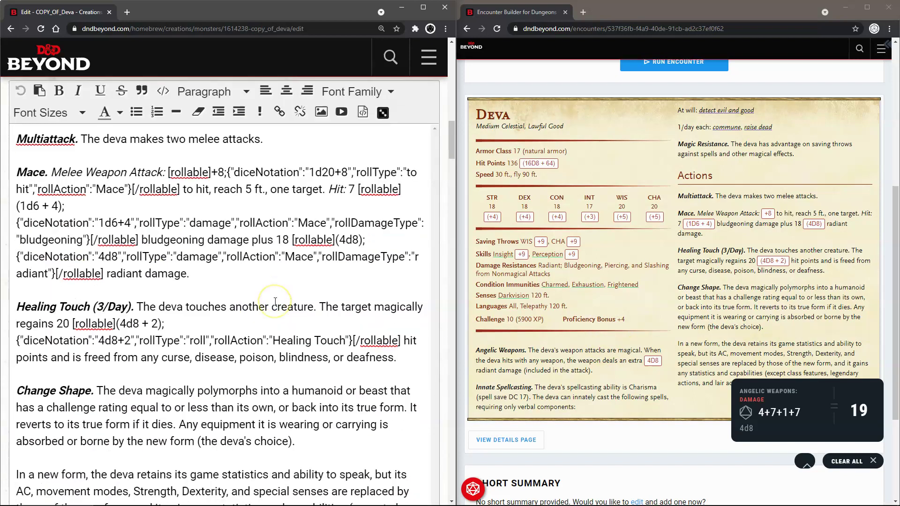
pyautogui.scroll(-1, 275, 301)
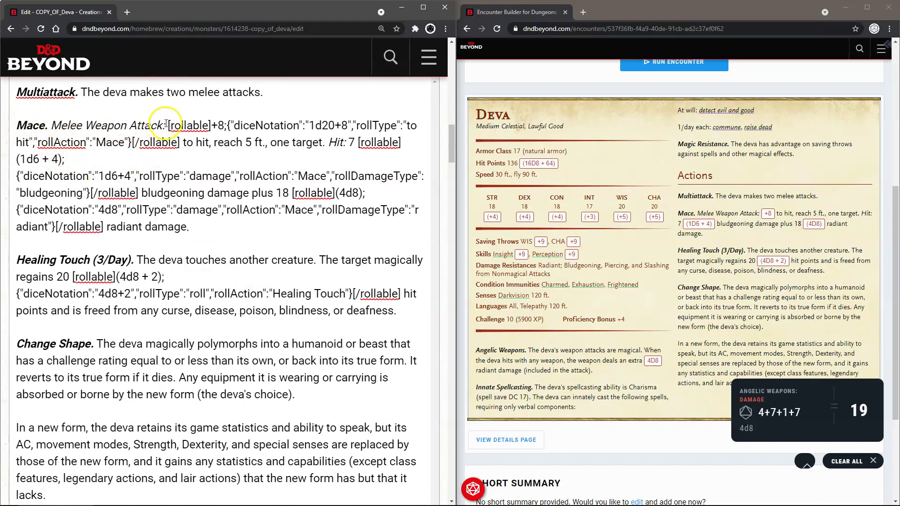
pyautogui.moveTo(168, 123); pyautogui.dragTo(183, 142)
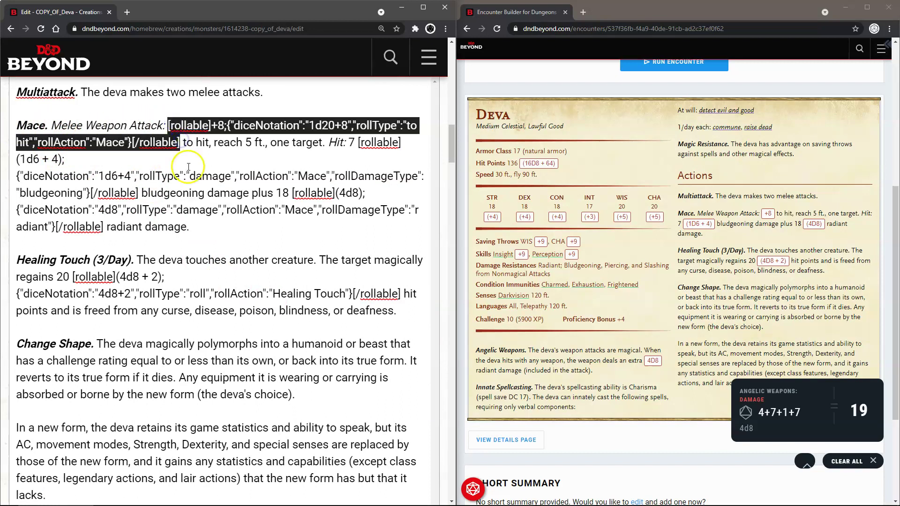
pyautogui.click(182, 125)
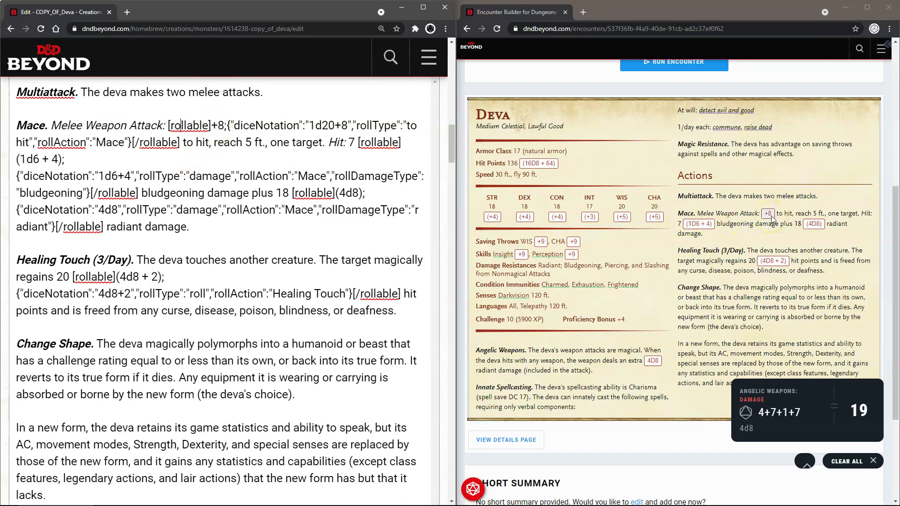
pyautogui.moveTo(240, 125); pyautogui.dragTo(322, 136)
pyautogui.click(311, 128)
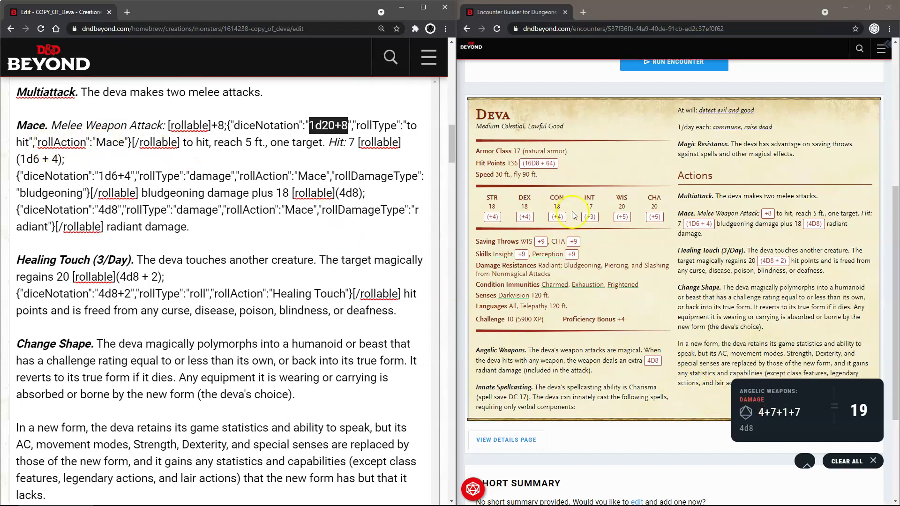
# Step: Roll the Mace's +8 to-hit attack from the Deva stat block
pyautogui.click(781, 236)
pyautogui.click(769, 214)
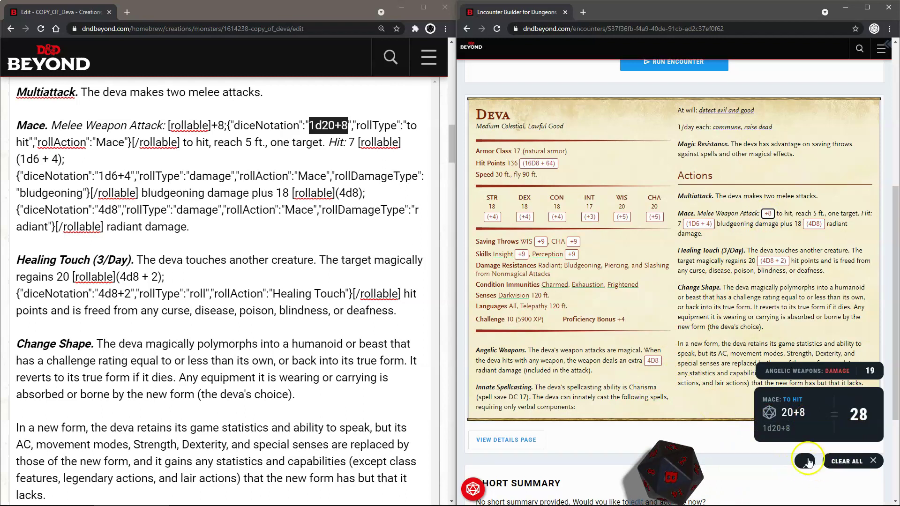
pyautogui.click(772, 416)
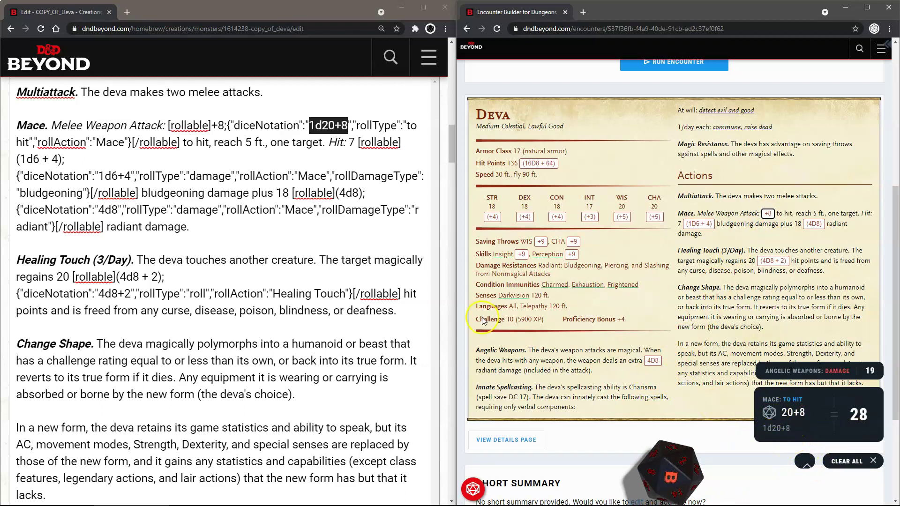
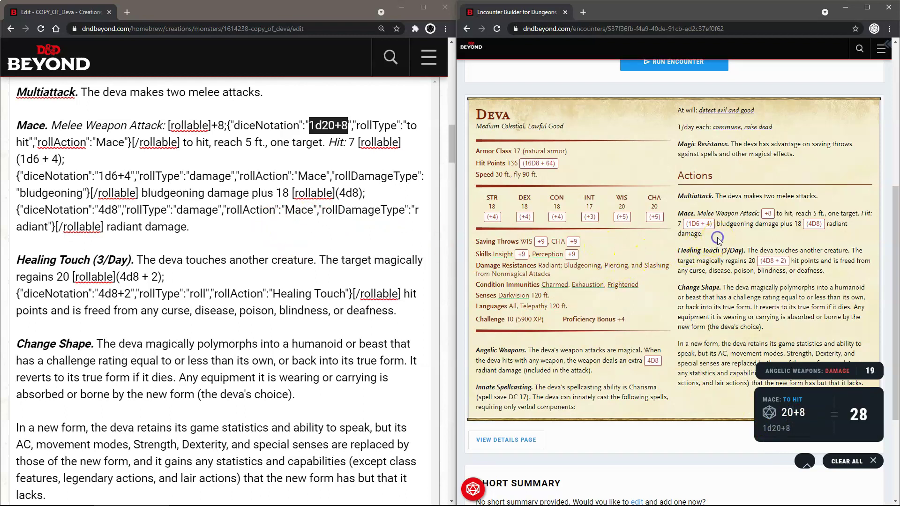
# Step: Highlight the Mace's bludgeoning rollable tag and its diceNotation, and roll the matching 1D6 + 4 damage in the stat block
pyautogui.click(697, 228)
pyautogui.click(21, 176)
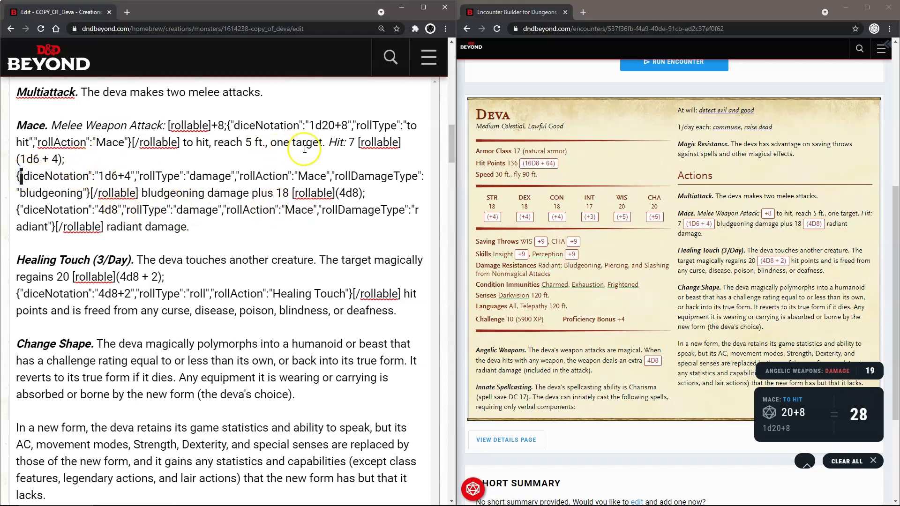
pyautogui.moveTo(358, 141); pyautogui.dragTo(143, 187)
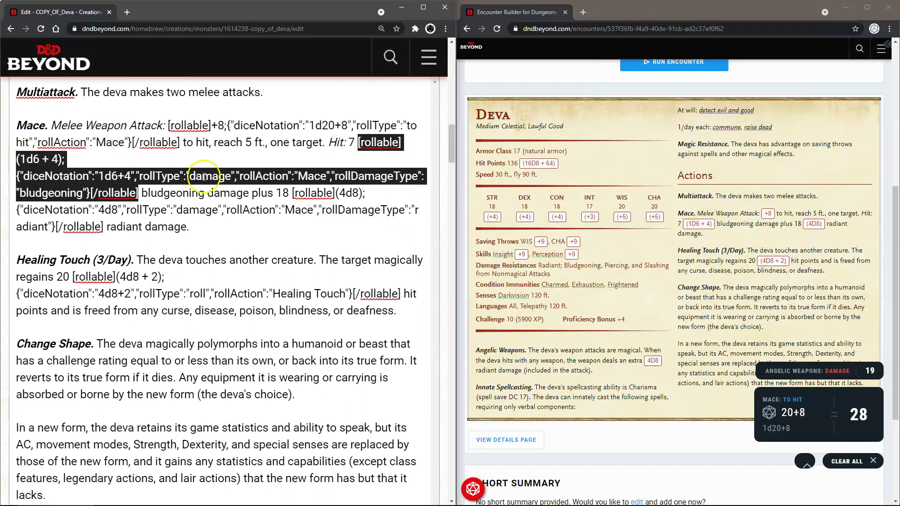
pyautogui.click(31, 176)
pyautogui.moveTo(31, 177); pyautogui.dragTo(85, 179)
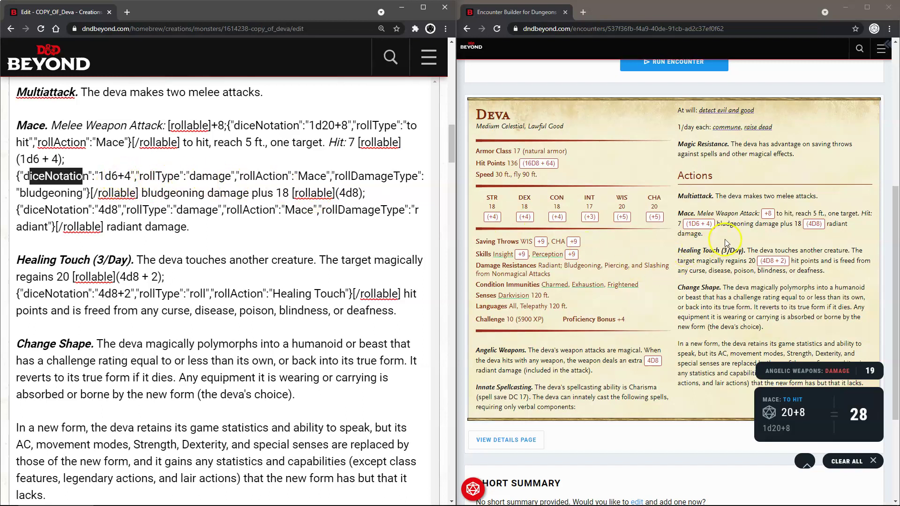
pyautogui.click(705, 229)
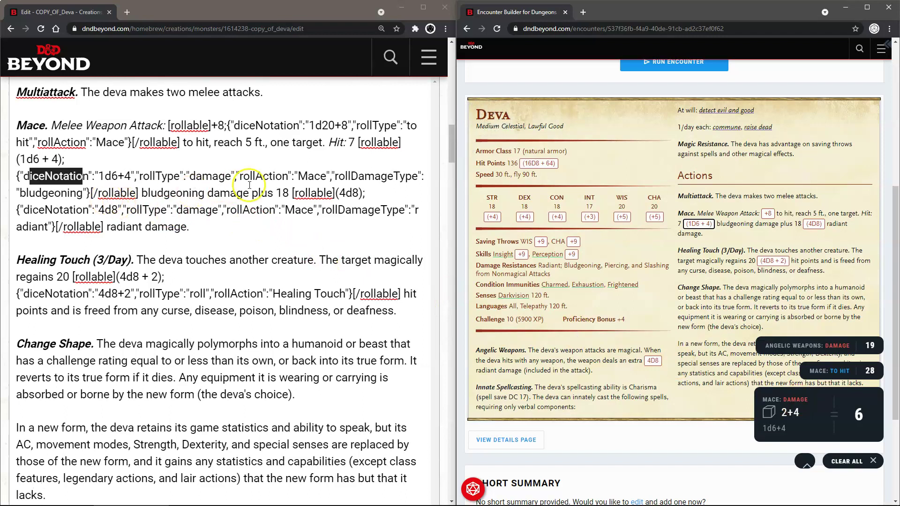
# Step: Examine the rollType and rollAction parameters of the Mace's bludgeoning damage tag
pyautogui.moveTo(140, 177); pyautogui.dragTo(230, 177)
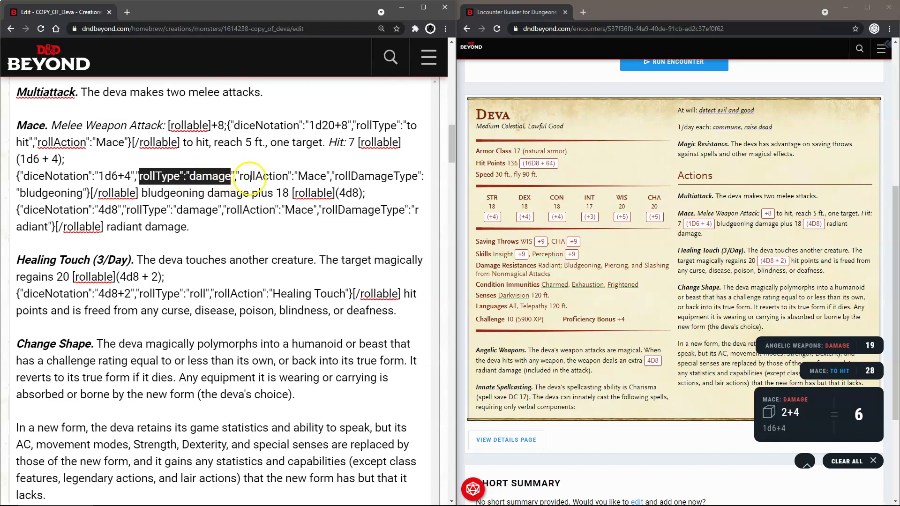
pyautogui.click(242, 176)
pyautogui.moveTo(242, 176); pyautogui.dragTo(326, 179)
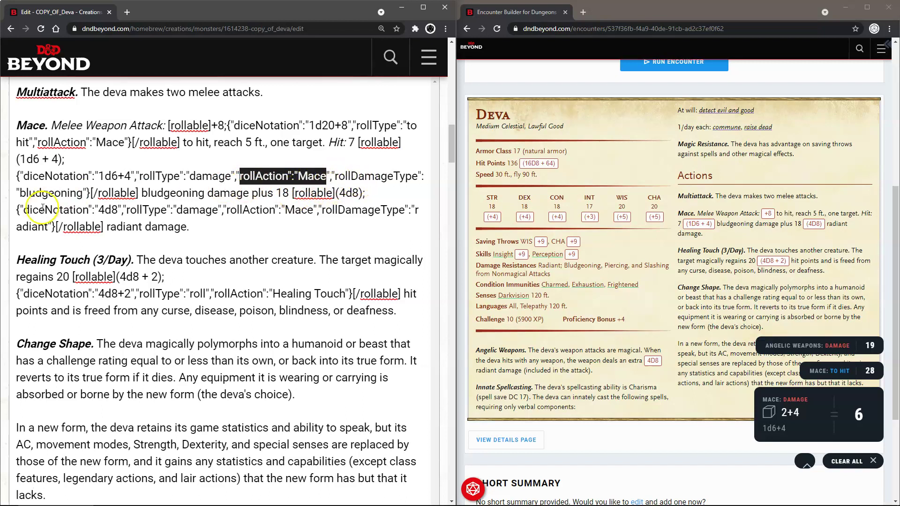
pyautogui.click(661, 293)
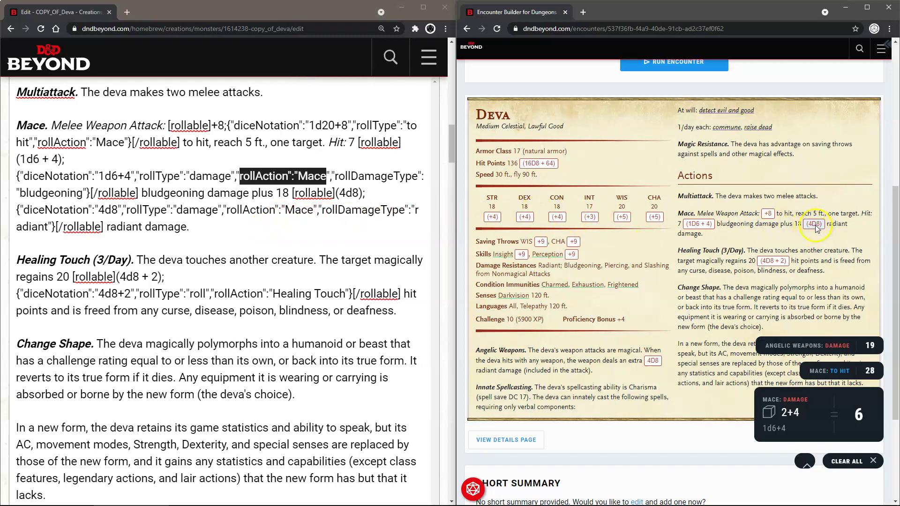
# Step: Compare the display text of the Mace's radiant damage tag with that of the Angelic Weapons tag
pyautogui.moveTo(336, 193); pyautogui.dragTo(346, 195)
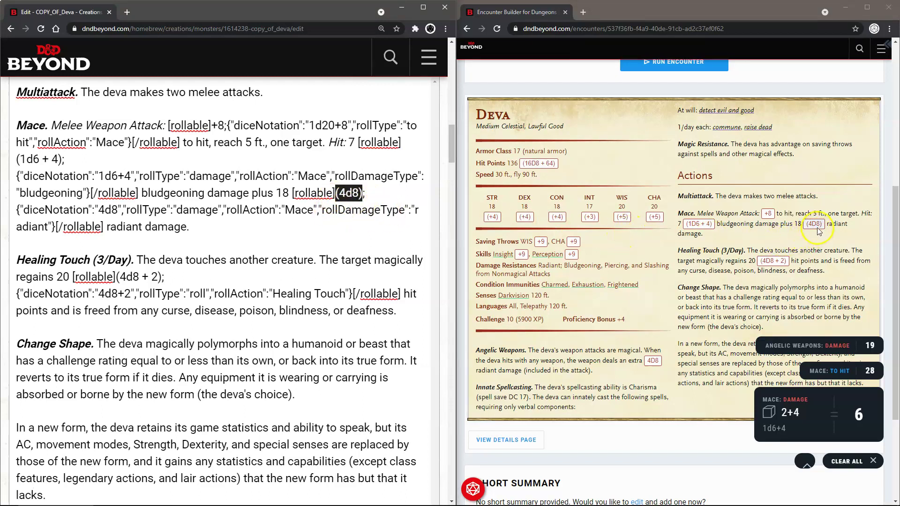
pyautogui.scroll(10, 281, 281)
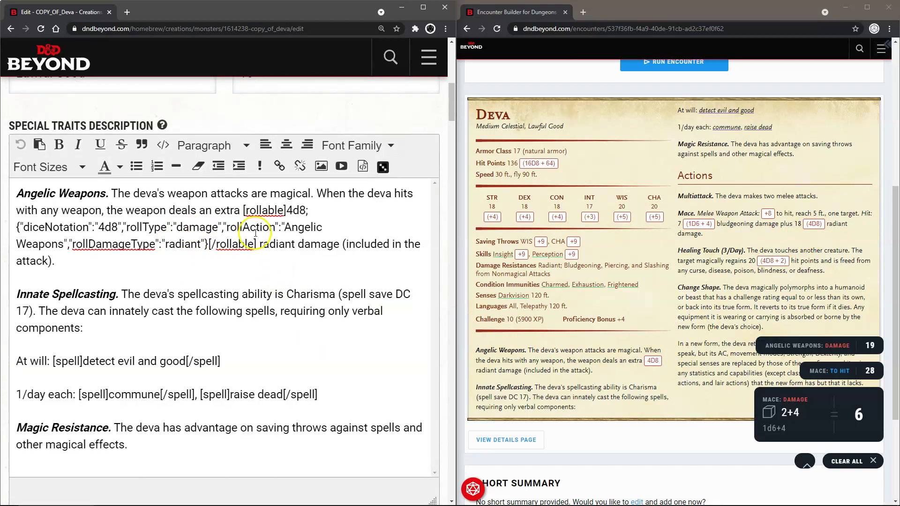
pyautogui.doubleClick(294, 216)
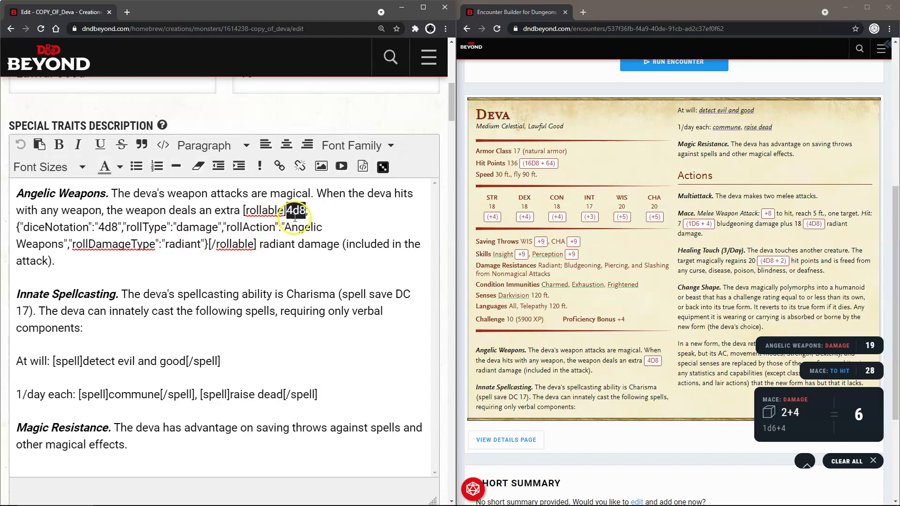
# Step: Roll the Mace's 4D8 radiant damage from the stat block and highlight the rollType and rollAction parameters of its rollable tag
pyautogui.scroll(-9, 292, 262)
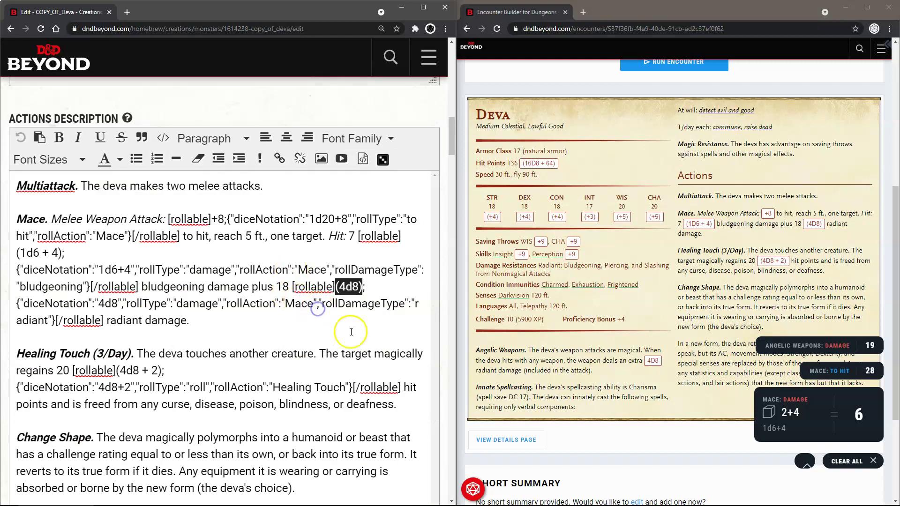
pyautogui.click(814, 223)
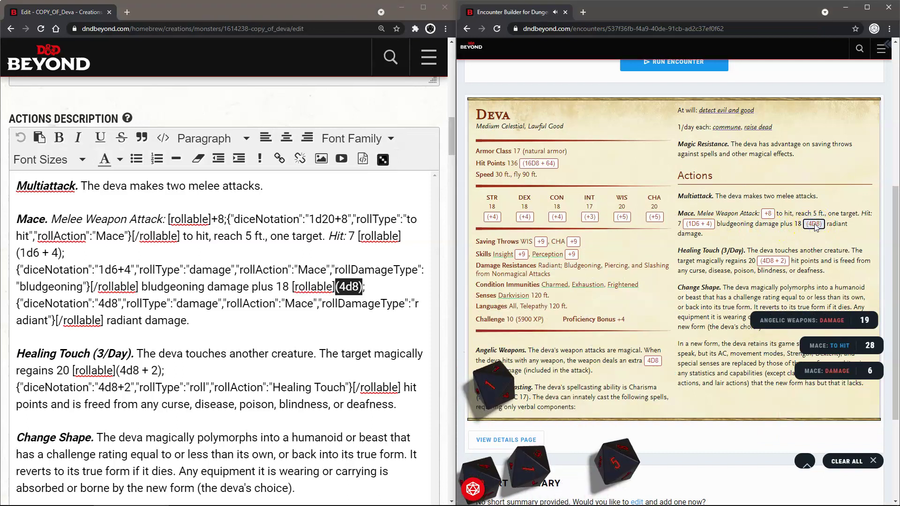
pyautogui.scroll(-2, 243, 290)
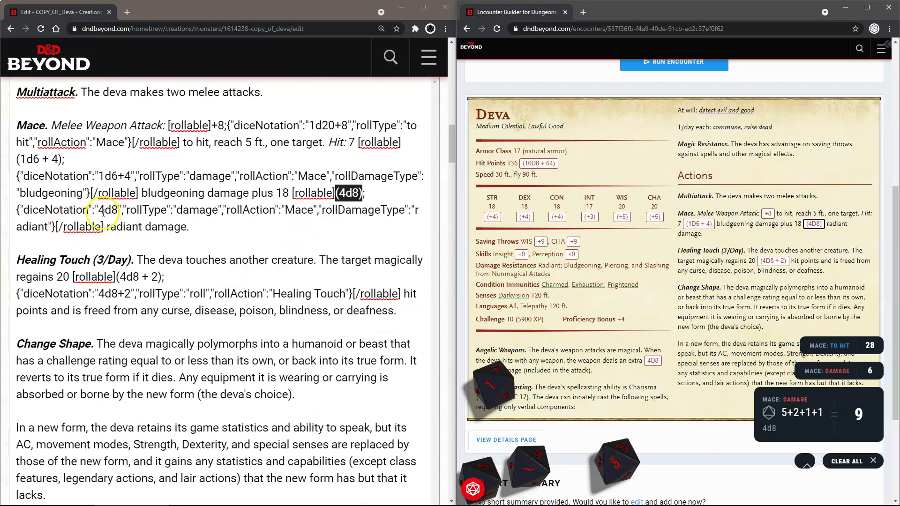
pyautogui.moveTo(101, 211); pyautogui.dragTo(218, 208)
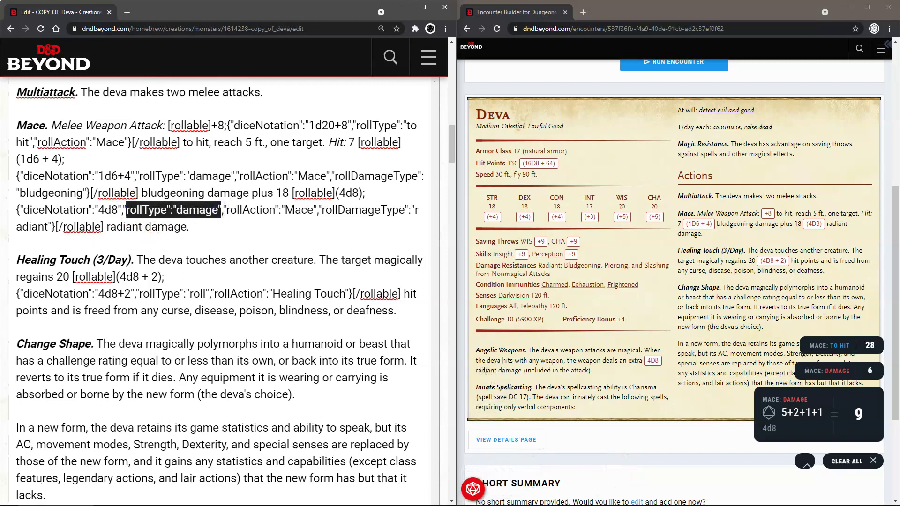
pyautogui.moveTo(227, 210); pyautogui.dragTo(320, 209)
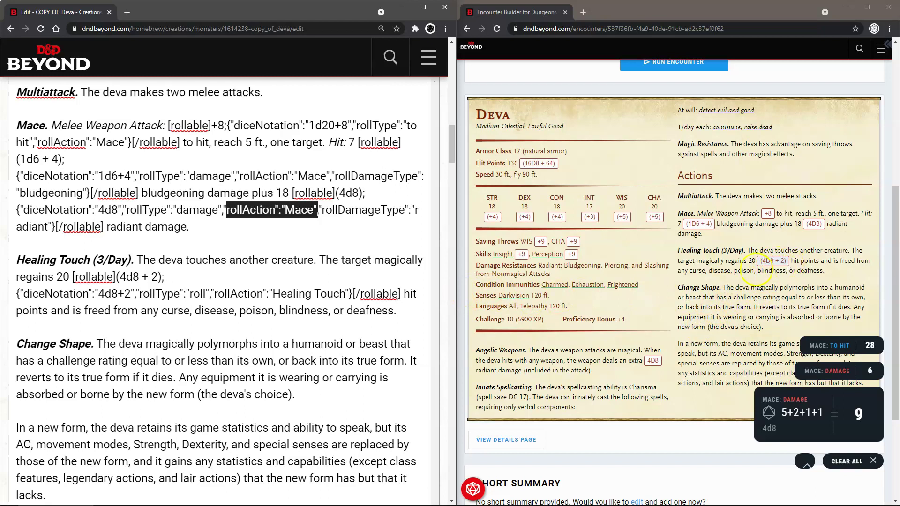
# Step: Highlight the whole Healing Touch rollable tag, its display text and its diceNotation value
pyautogui.click(74, 276)
pyautogui.moveTo(74, 276); pyautogui.dragTo(392, 293)
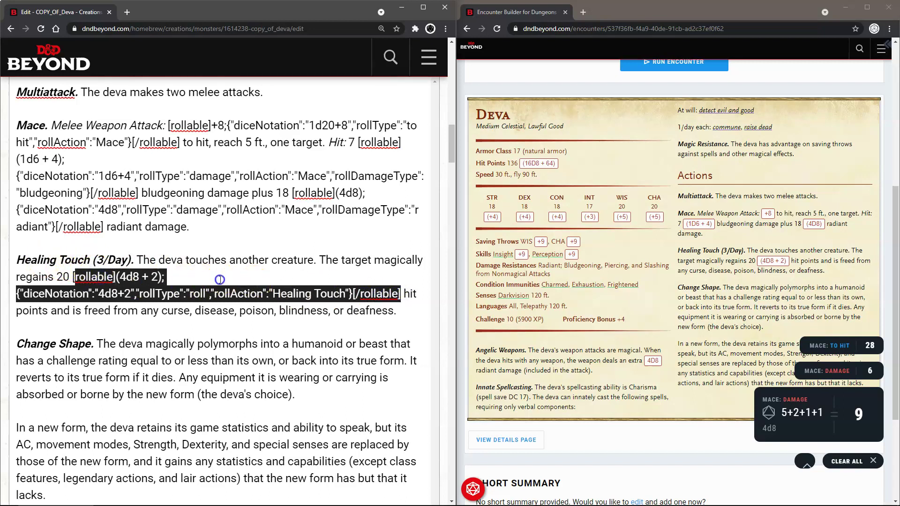
pyautogui.click(105, 278)
pyautogui.moveTo(117, 277); pyautogui.dragTo(146, 278)
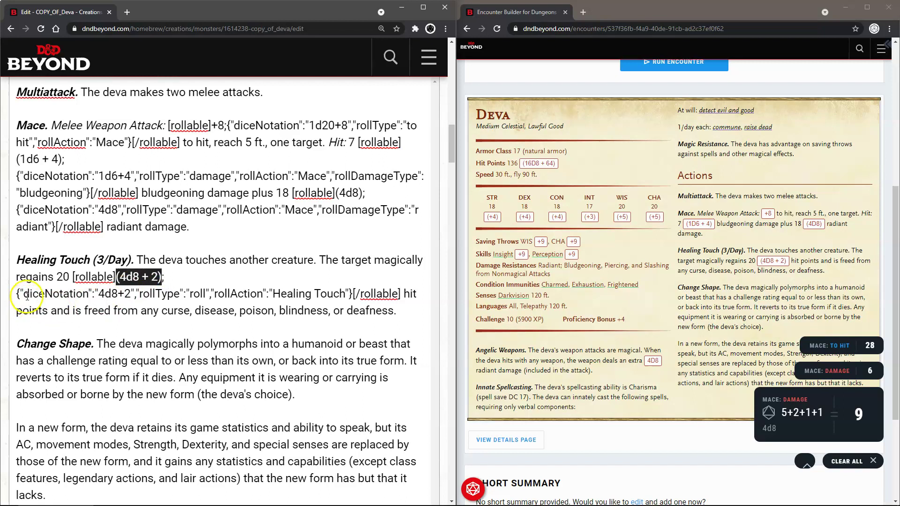
pyautogui.moveTo(99, 294); pyautogui.dragTo(127, 297)
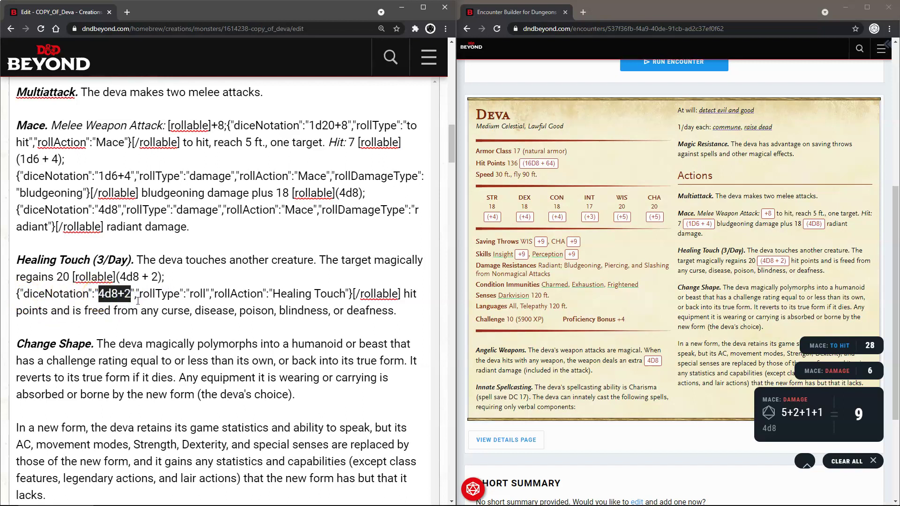
# Step: Highlight the rollType and rollAction parameters of the Healing Touch tag, and roll its 4D8 + 2 from the stat block
pyautogui.moveTo(136, 294); pyautogui.dragTo(206, 291)
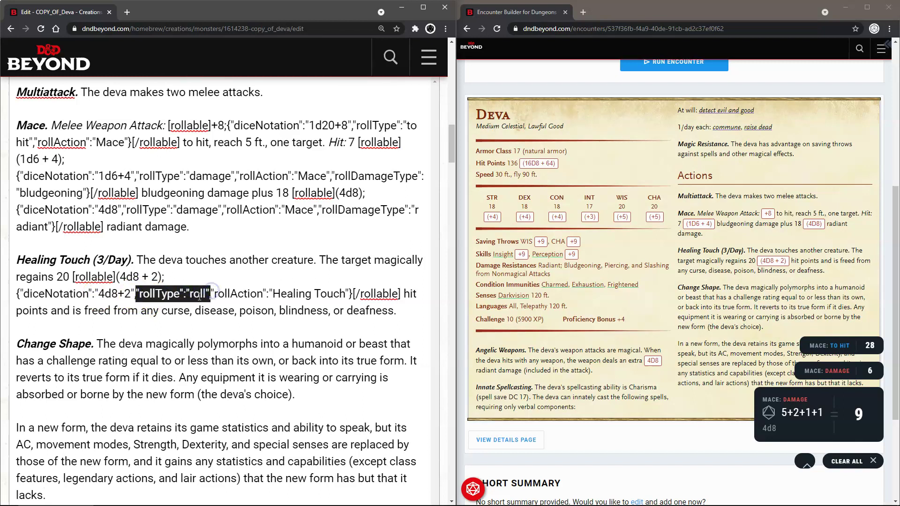
pyautogui.moveTo(214, 294); pyautogui.dragTo(346, 296)
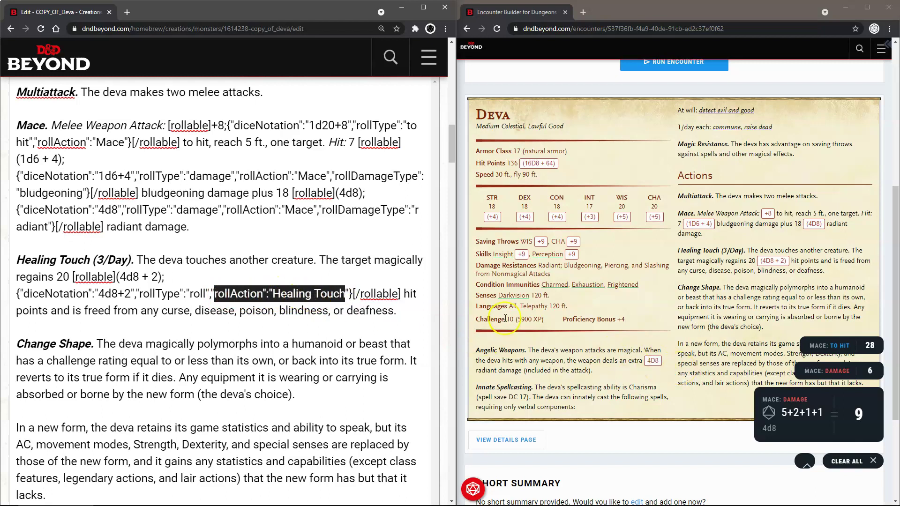
pyautogui.click(721, 295)
pyautogui.click(772, 261)
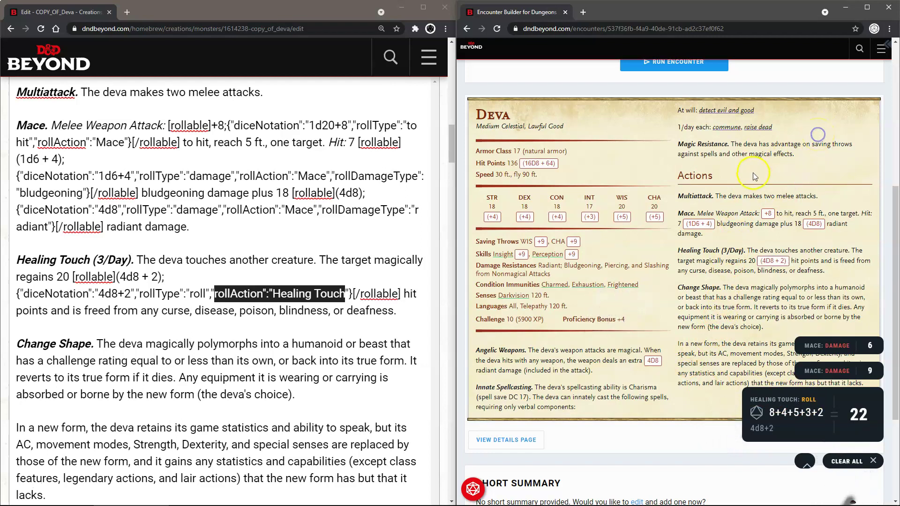
# Step: Open the encounter's game log and expand the Angelic Weapons damage entry
pyautogui.scroll(6, 746, 177)
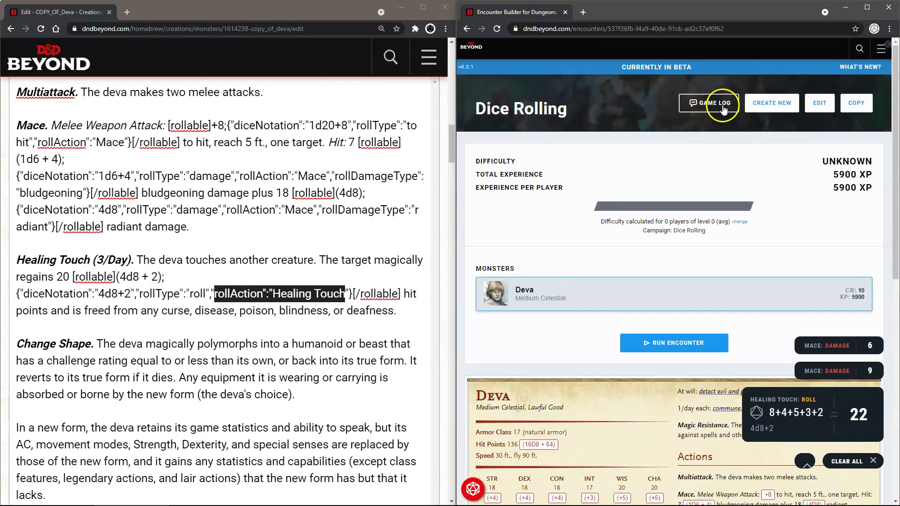
pyautogui.click(723, 105)
pyautogui.scroll(-4, 827, 198)
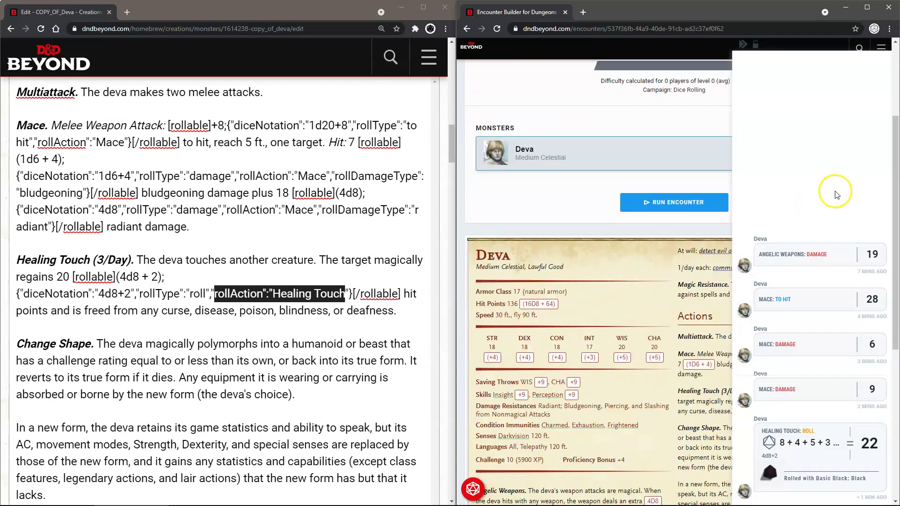
pyautogui.scroll(-3, 801, 254)
pyautogui.scroll(2, 662, 237)
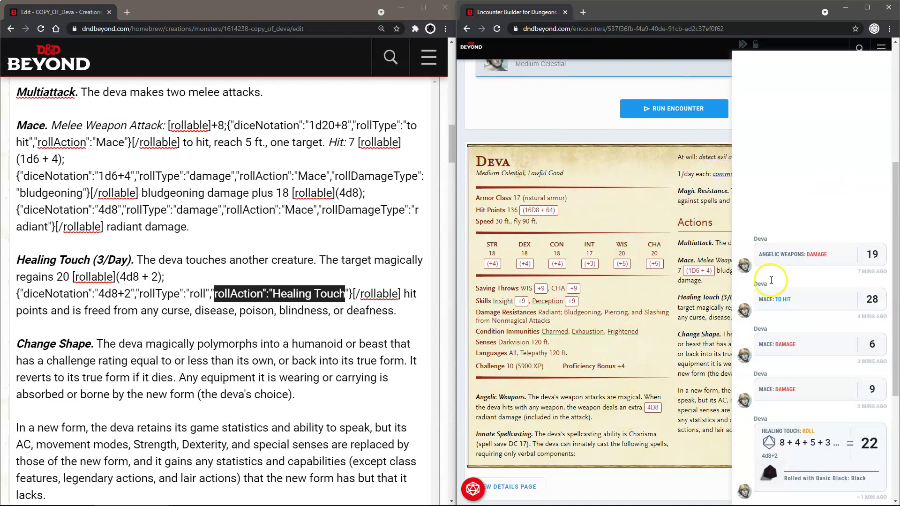
pyautogui.click(824, 255)
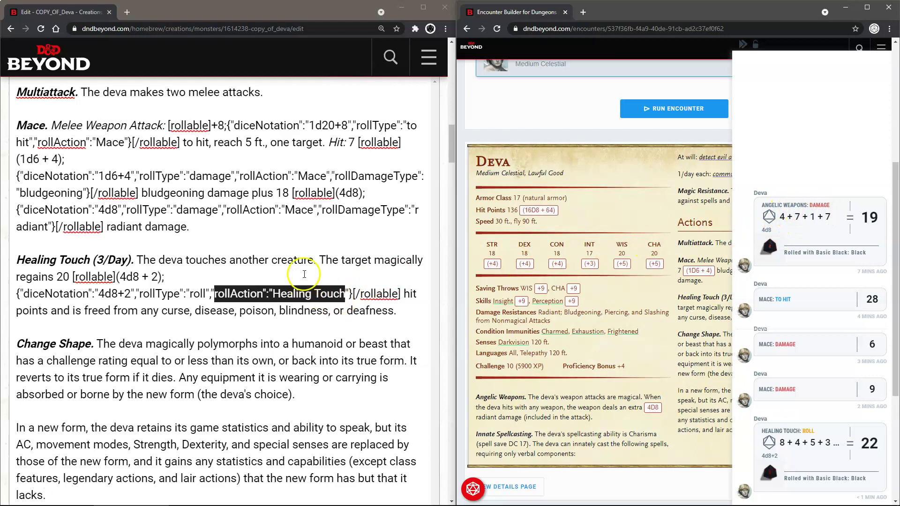
# Step: Expand the Mace's to-hit entry and both of its damage entries in the game log to compare them with the tags
pyautogui.scroll(8, 304, 275)
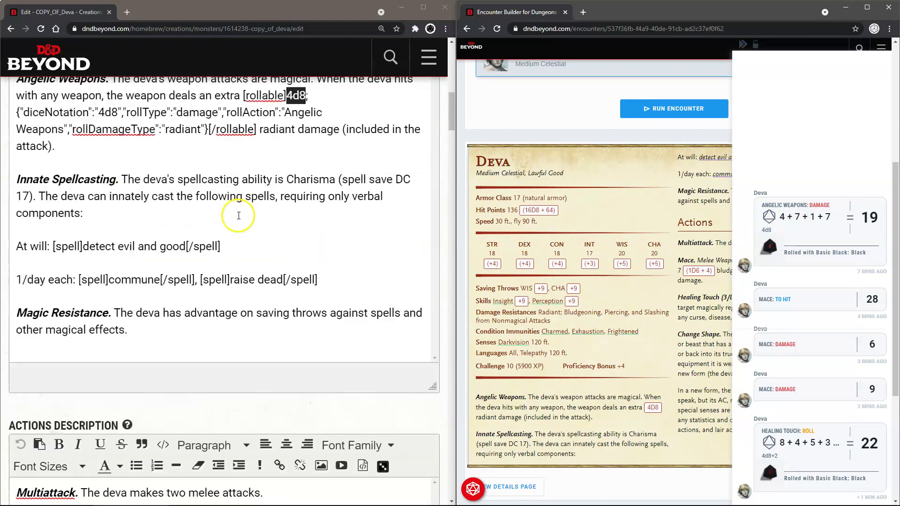
pyautogui.scroll(-8, 238, 216)
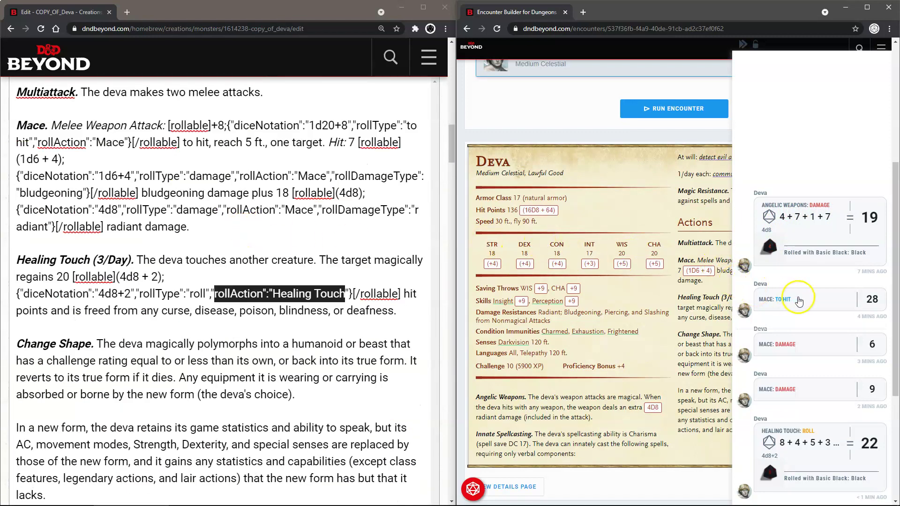
pyautogui.click(797, 300)
pyautogui.click(804, 342)
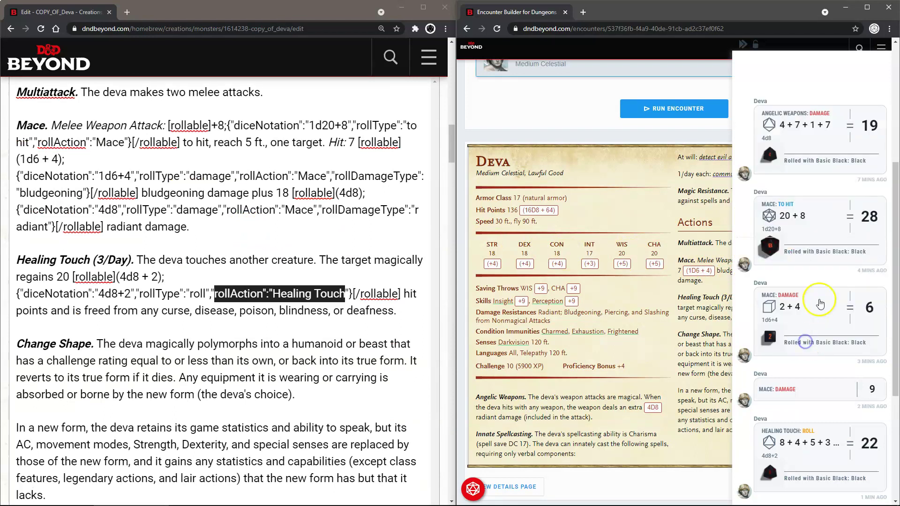
pyautogui.scroll(-2, 814, 310)
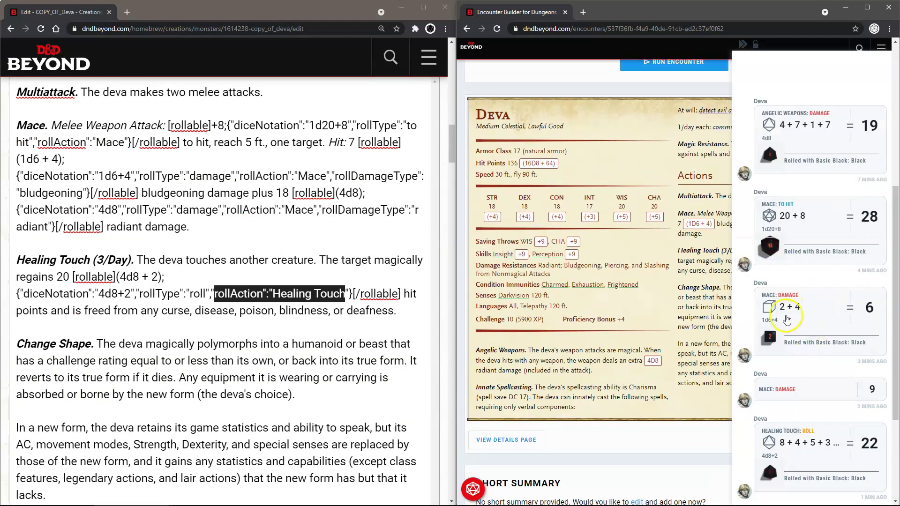
pyautogui.click(816, 388)
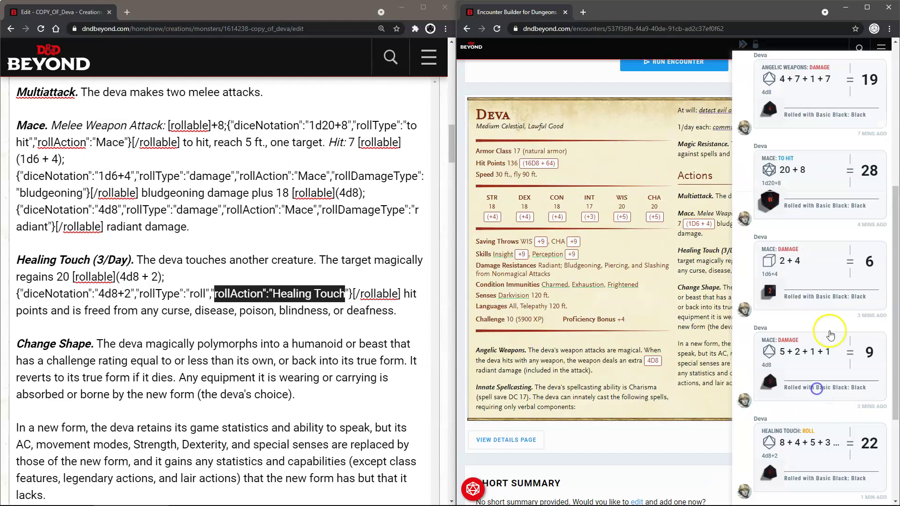
pyautogui.scroll(-1, 824, 346)
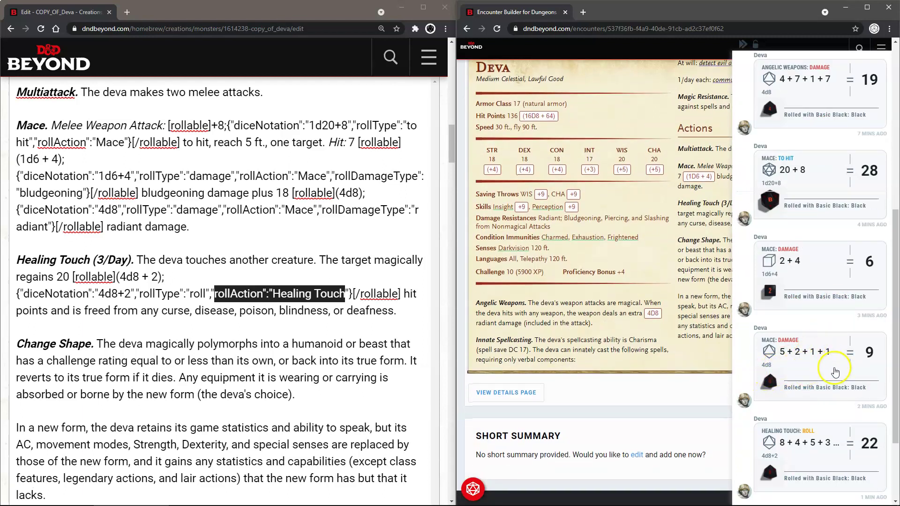
pyautogui.scroll(-2, 829, 375)
pyautogui.scroll(3, 675, 393)
pyautogui.scroll(1, 674, 394)
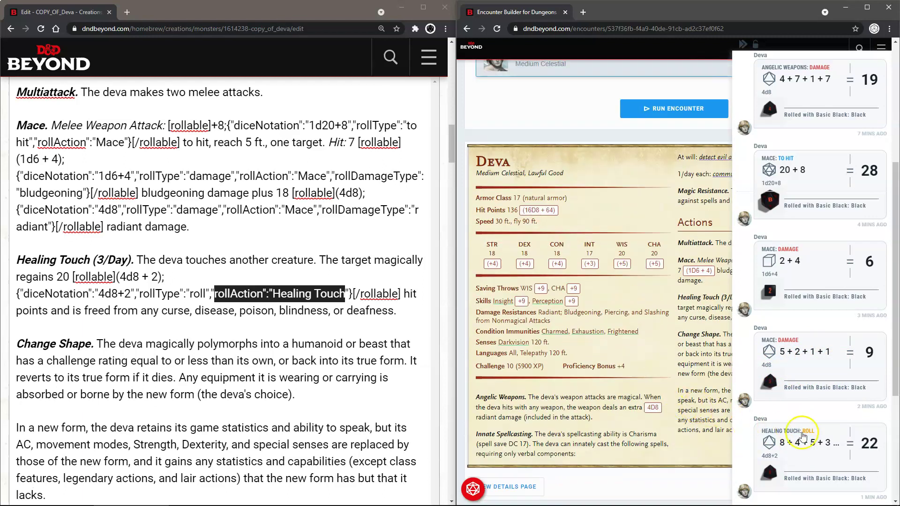